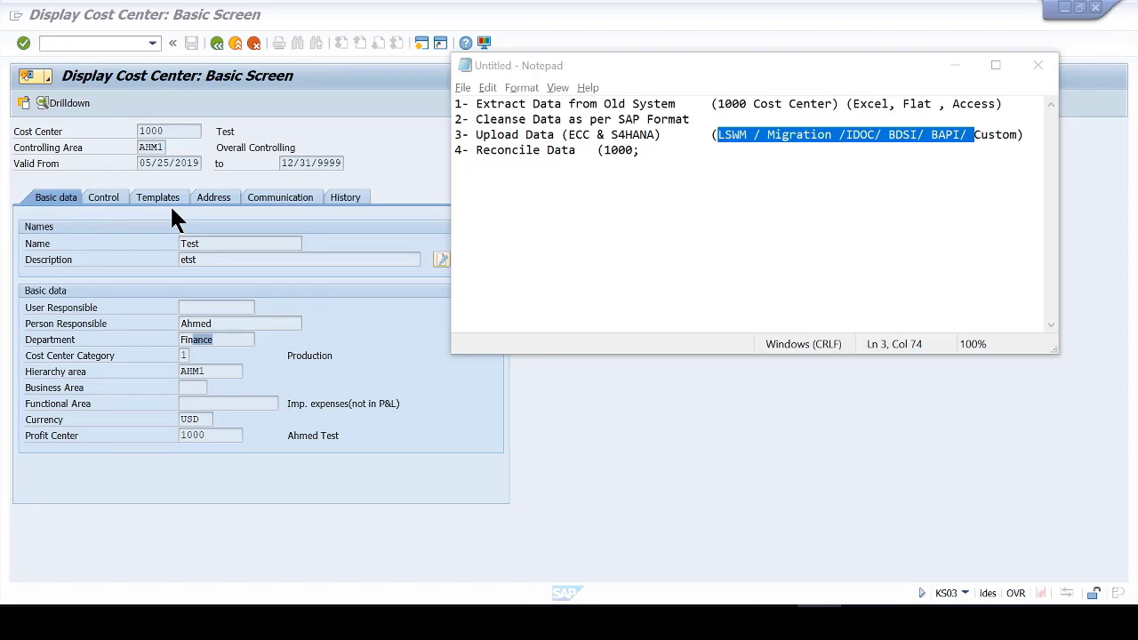
Hide Notepad and return to the SAP main menu with /n
click(957, 60)
click(114, 40)
text(/n)
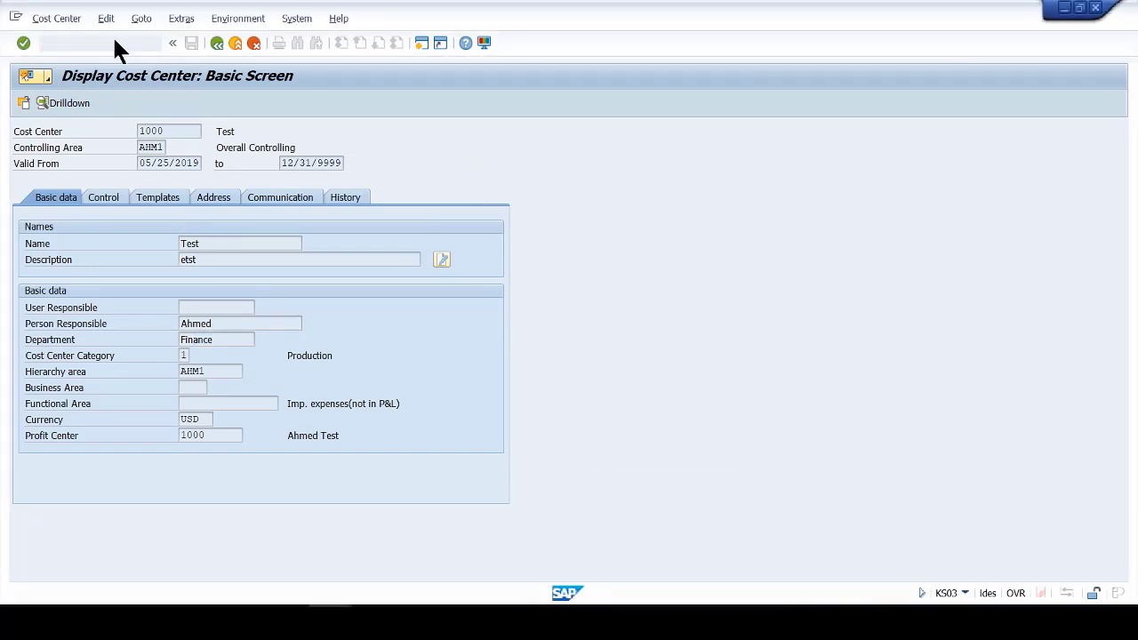
key(Return)
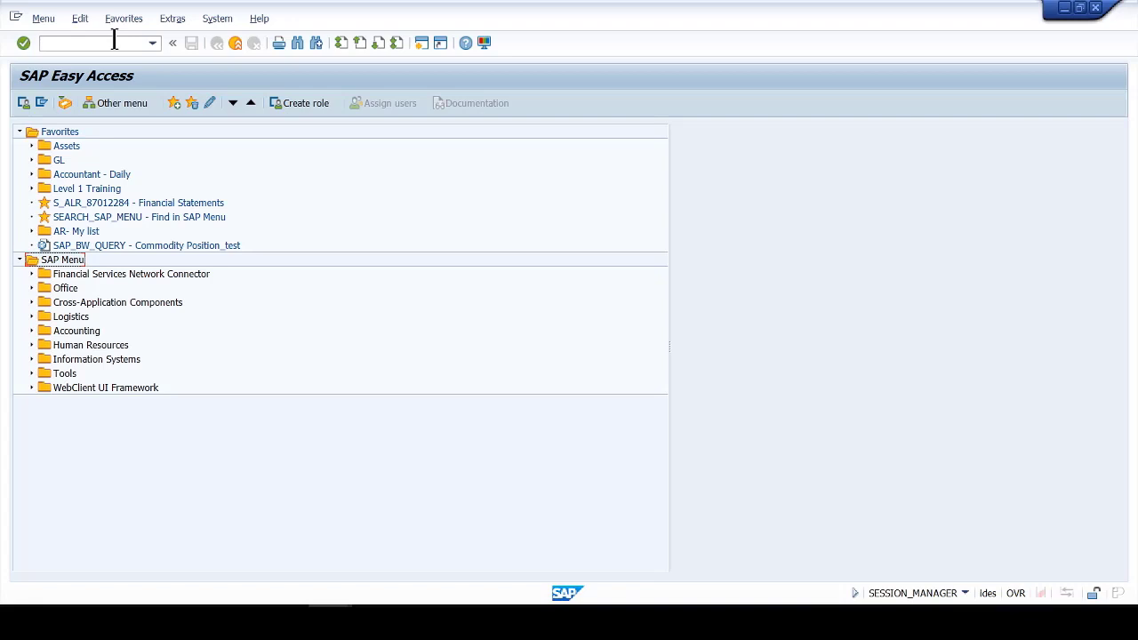
Start the Legacy System Migration Workbench with transaction LSMW
click(114, 41)
text(lsmw)
key(Return)
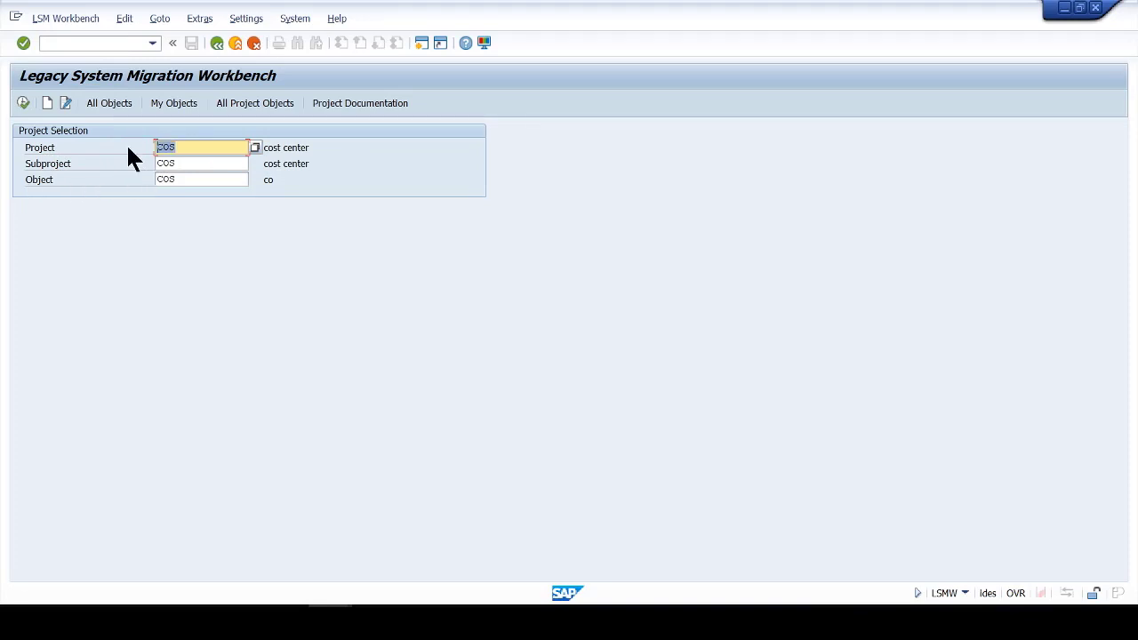
Enter trial names such as prj1 and proj1 in the Project, Subproject and Object fields
text(prj1)
key(Tab)
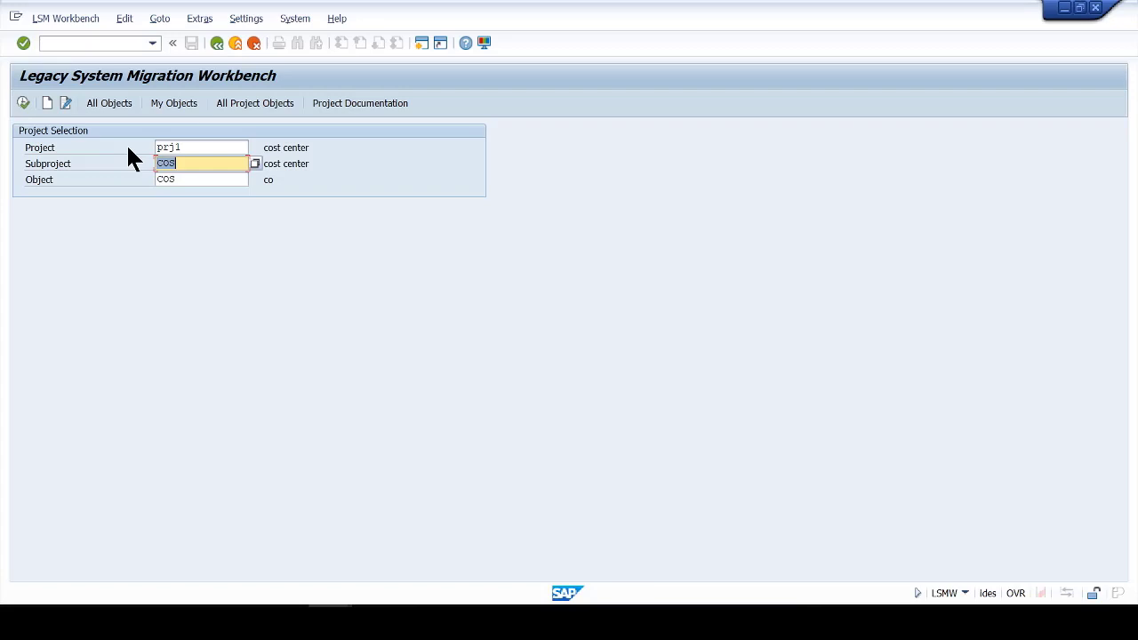
text(proj2)
key(Tab)
text(p)
key(shift+Tab)
text(proj1)
key(BackSpace)
key(BackSpace)
key(BackSpace)
text(oj1)
key(shift+Tab)
text(o)
key(Tab)
key(Tab)
key(BackSpace)
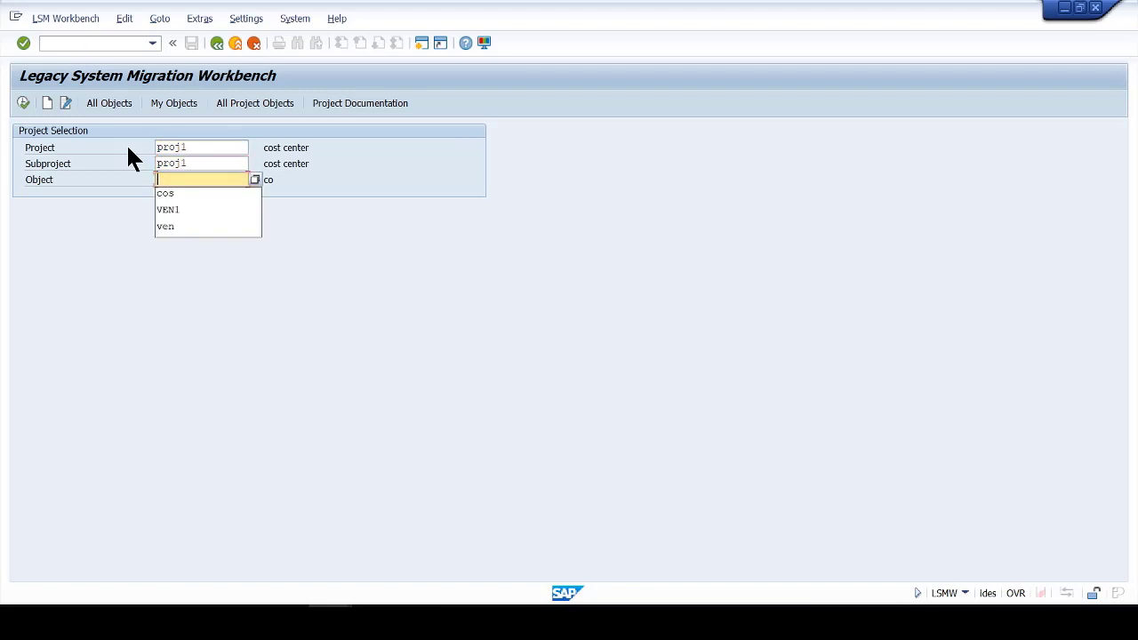
text(proj1)
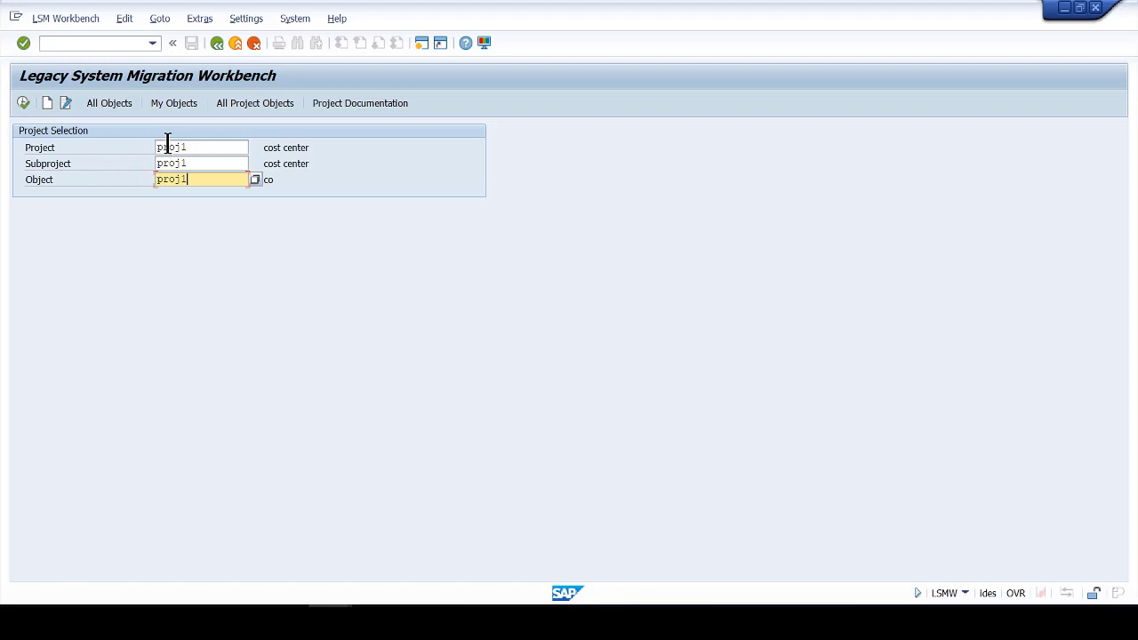
Replace Project, Subproject and Object with cst1 and choose Create
drag(191, 147, 100, 151)
key(End)
key(BackSpace)
key(BackSpace)
key(BackSpace)
key(BackSpace)
key(BackSpace)
text(cst1)
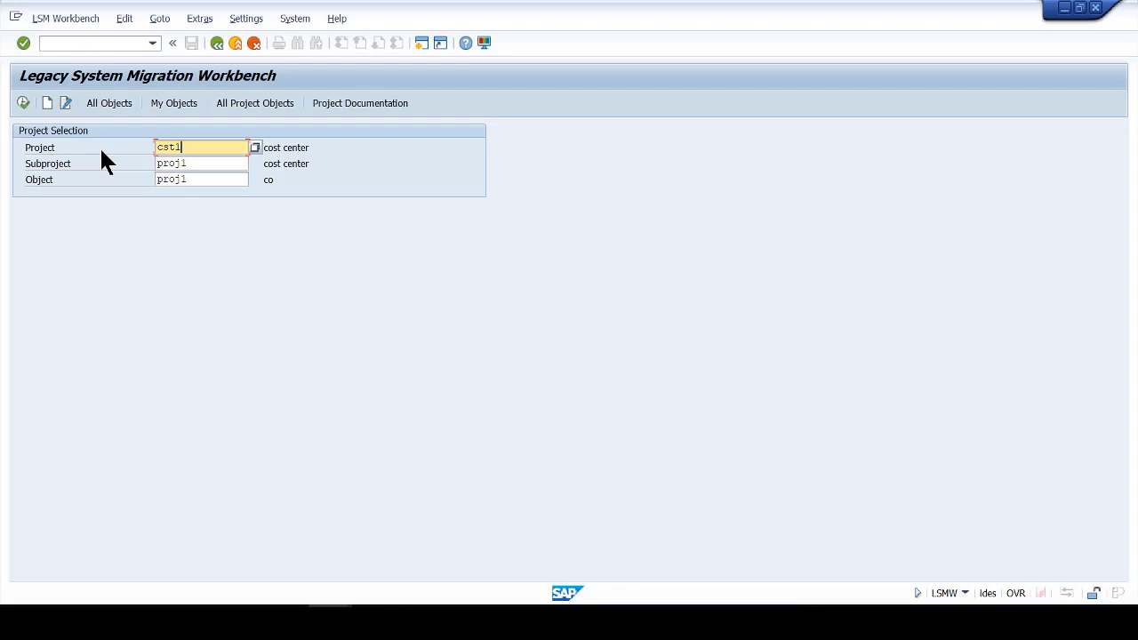
key(Tab)
key(shift+Home)
text(cst1)
key(Tab)
key(shift+Home)
text(cst1)
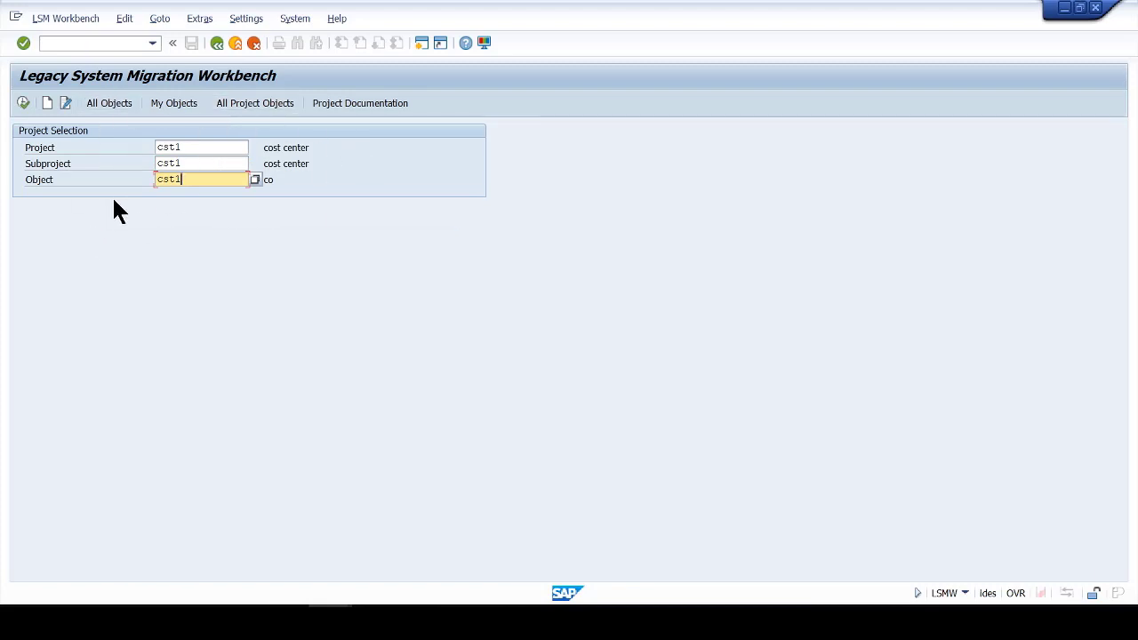
click(43, 100)
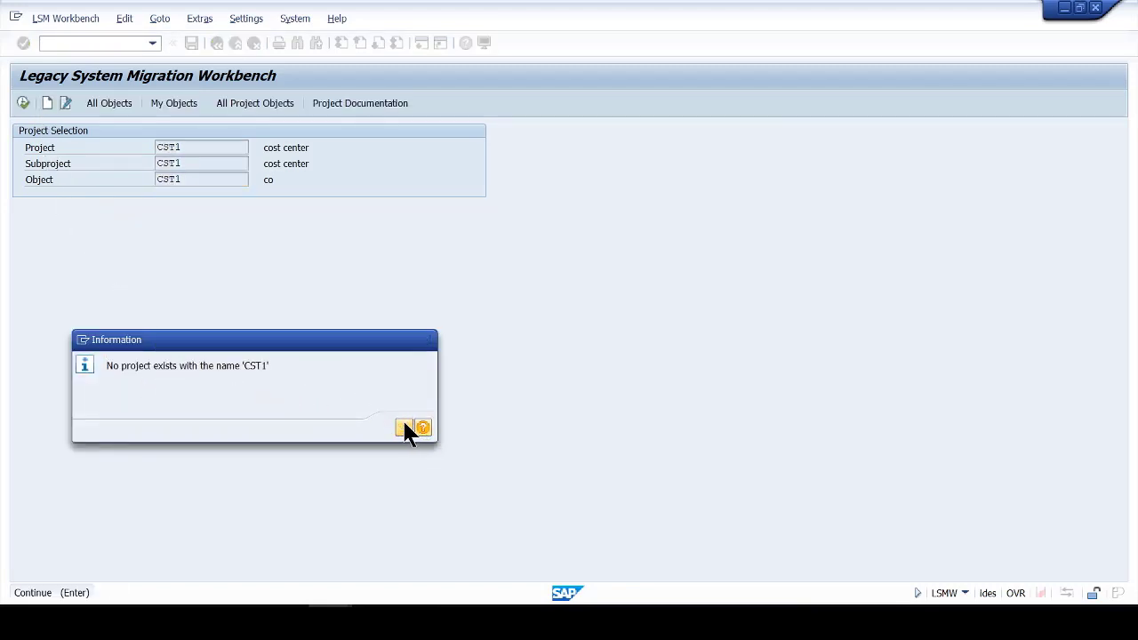
Confirm the no-project notice and create project, subproject and object CST1, each described 'cst1'
click(403, 427)
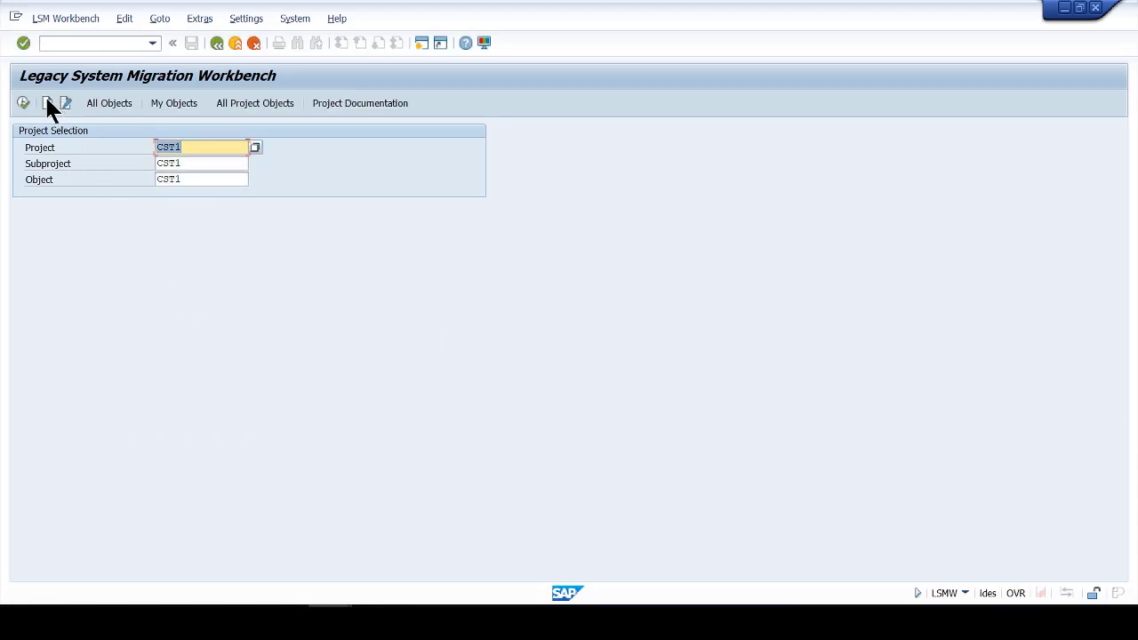
click(44, 96)
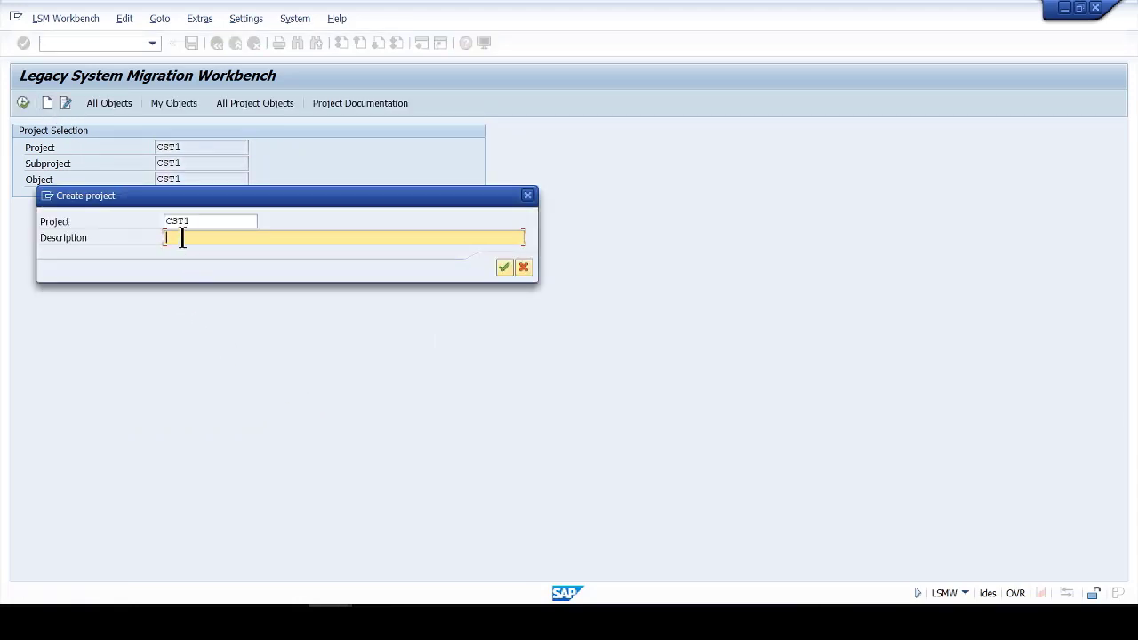
text(cst1)
key(Return)
text(cst1)
key(Return)
text(cst1)
key(Return)
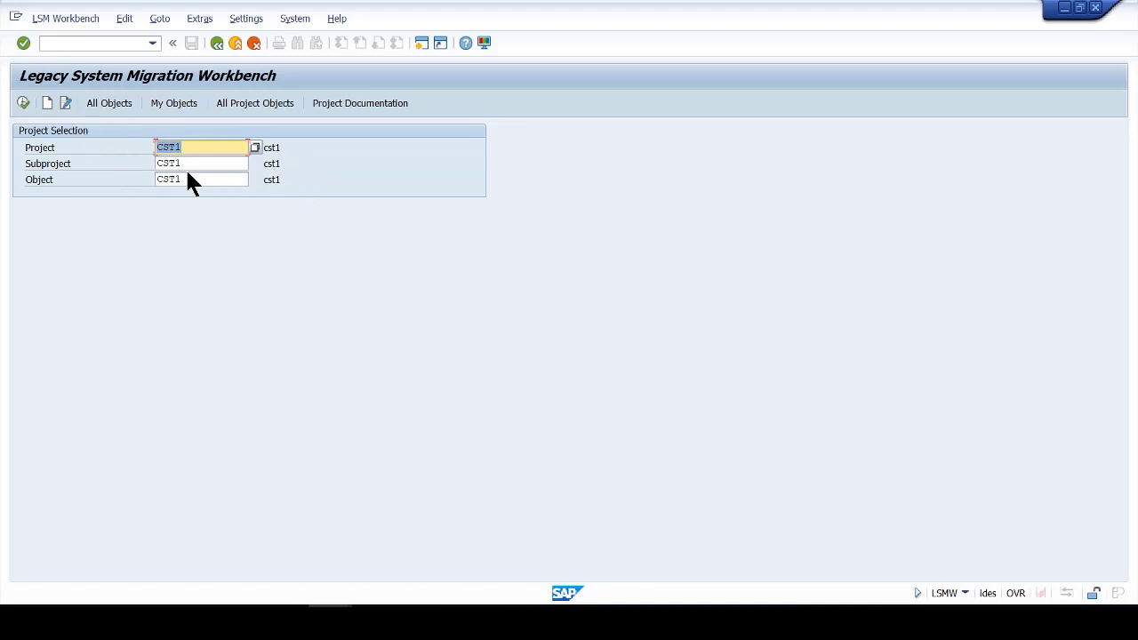
click(19, 103)
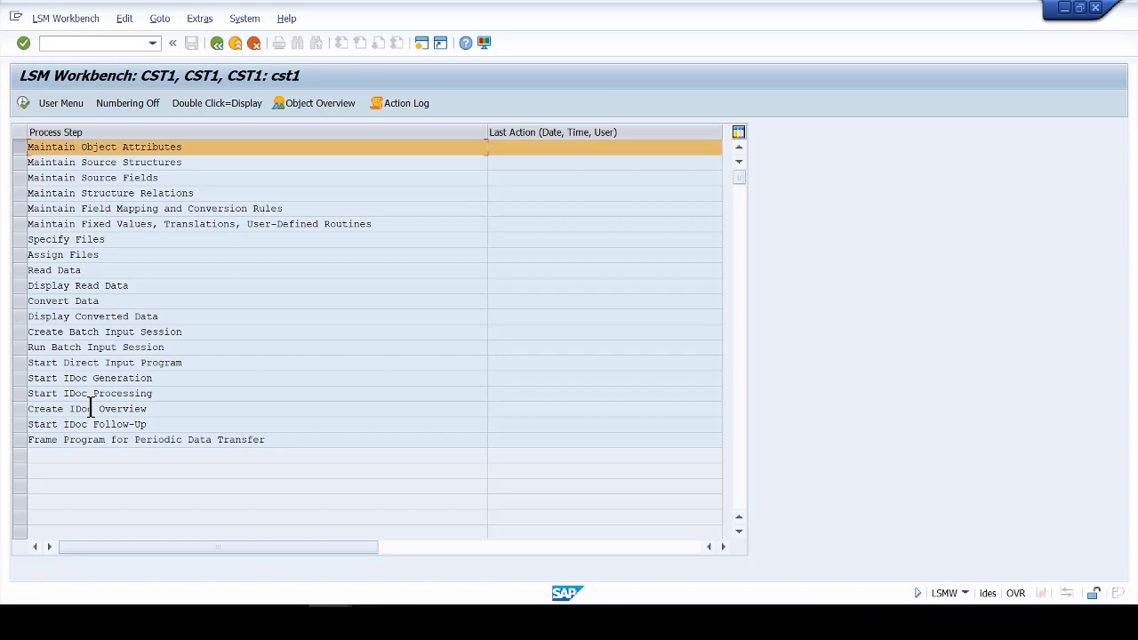
Execute the Maintain Object Attributes step for object CST1
click(24, 104)
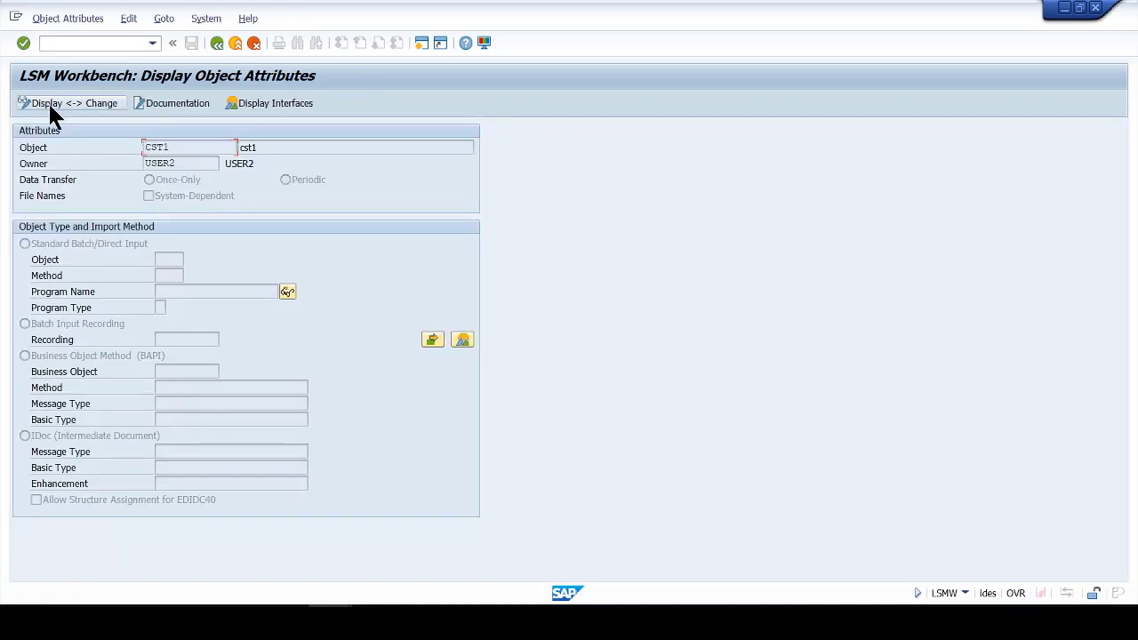
In change mode, set import method Batch Input Recording with recording cst1, then view Recordings Overview
click(85, 103)
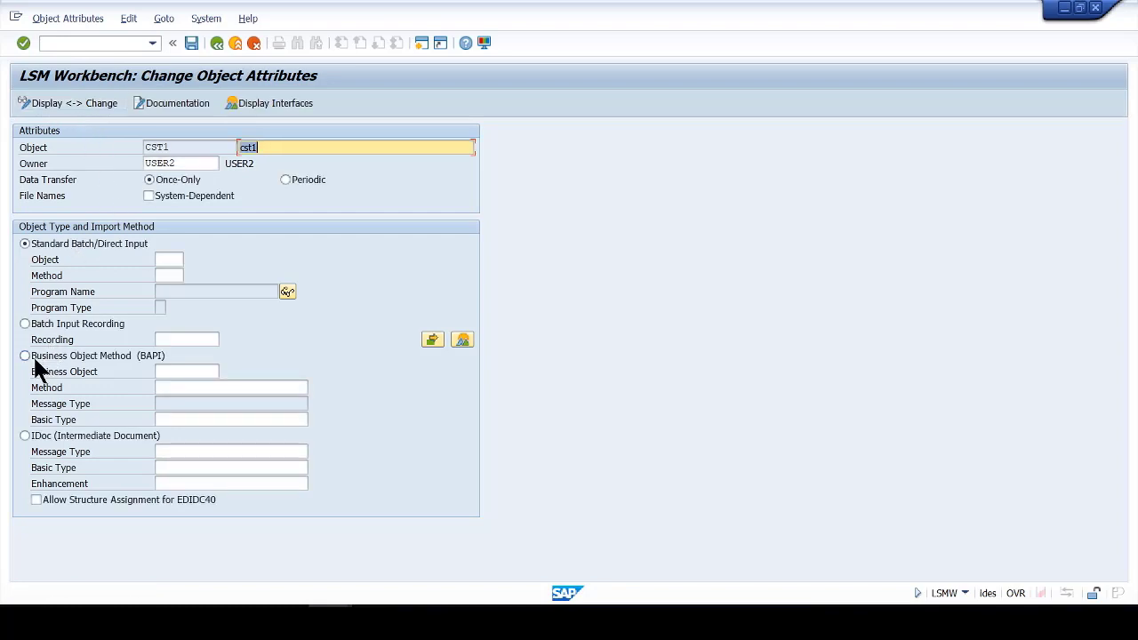
click(84, 325)
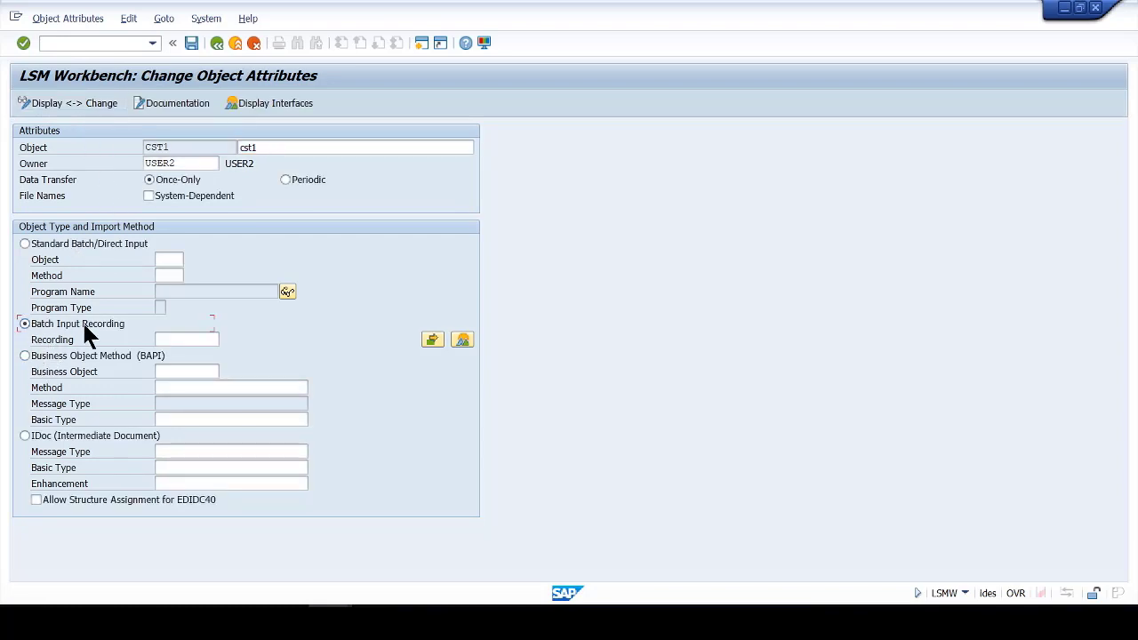
click(182, 338)
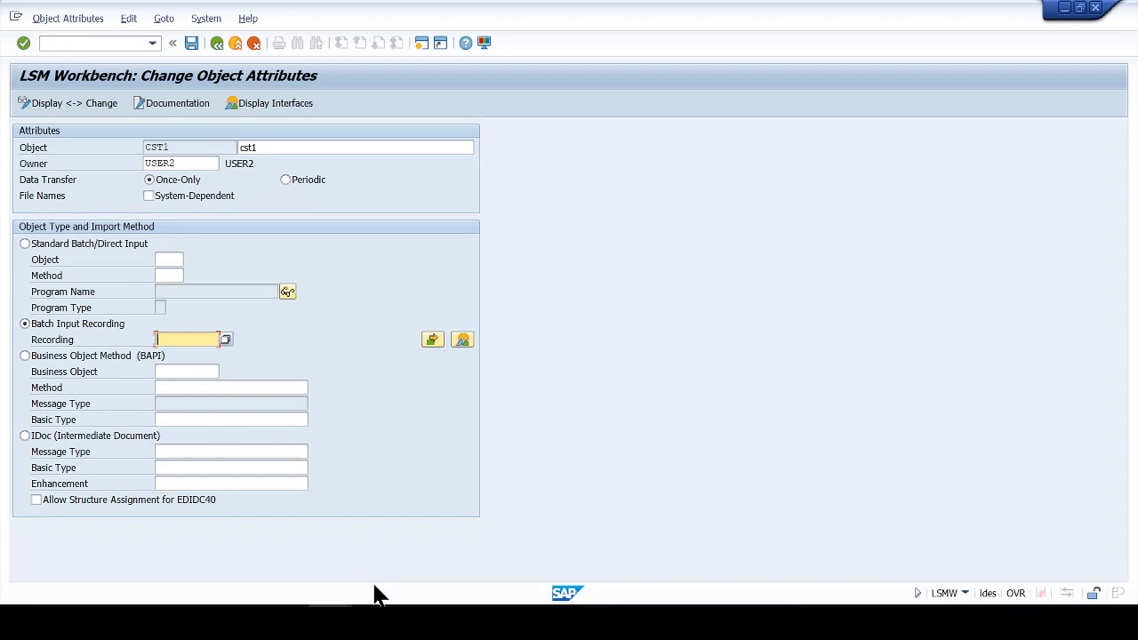
text(cst11)
key(BackSpace)
click(462, 340)
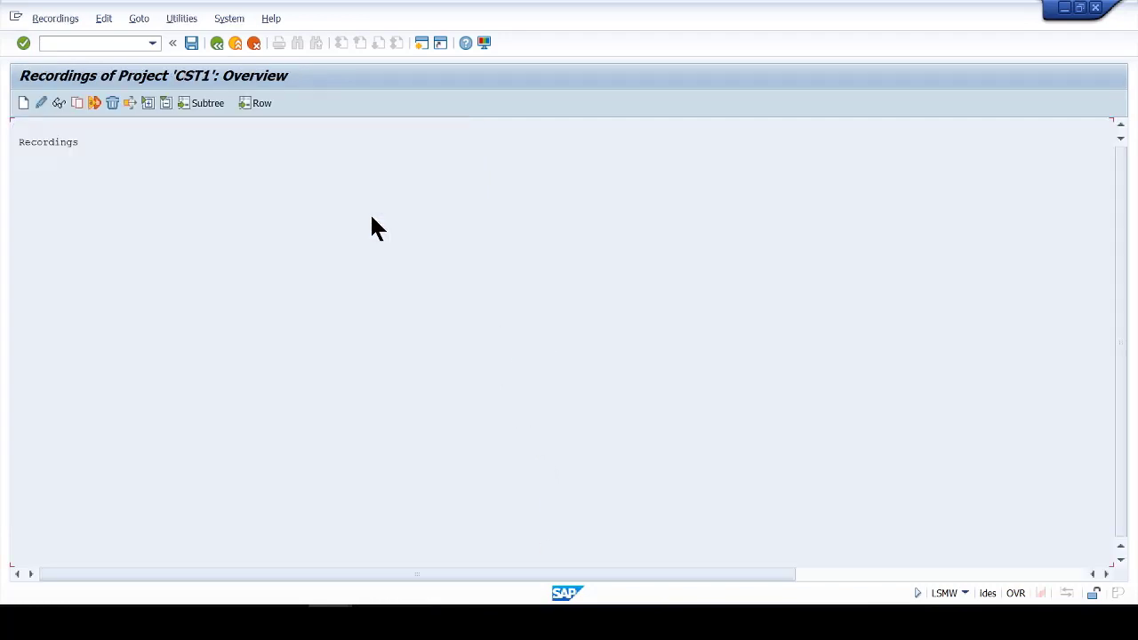
Create recording CST1 'cost center recording' and start recording transaction KS01
click(23, 103)
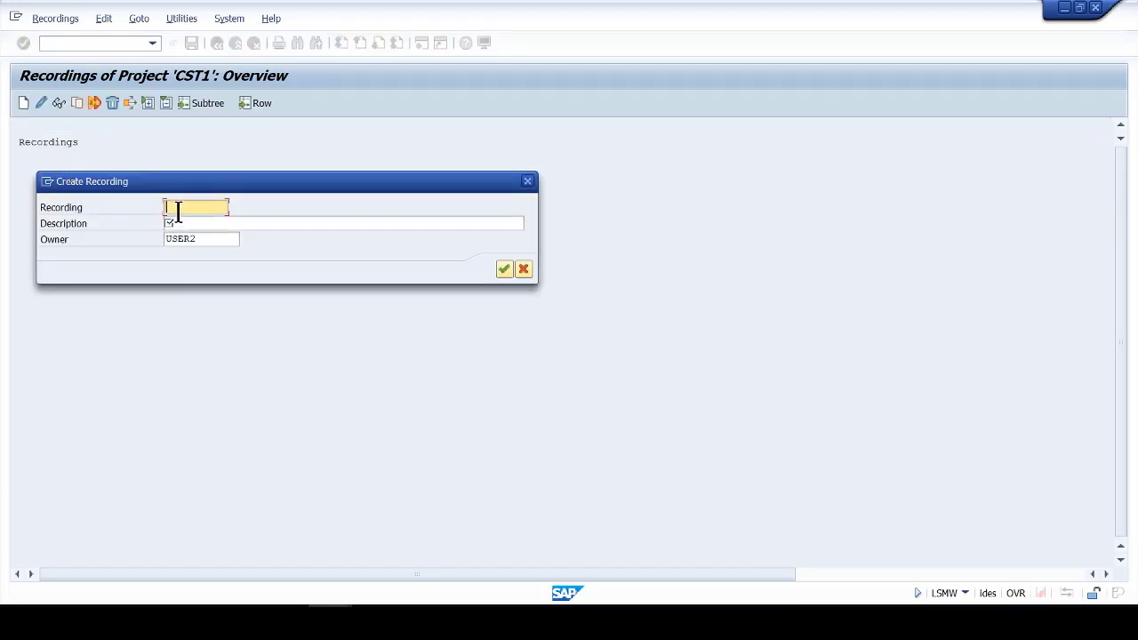
text(cst1)
key(Tab)
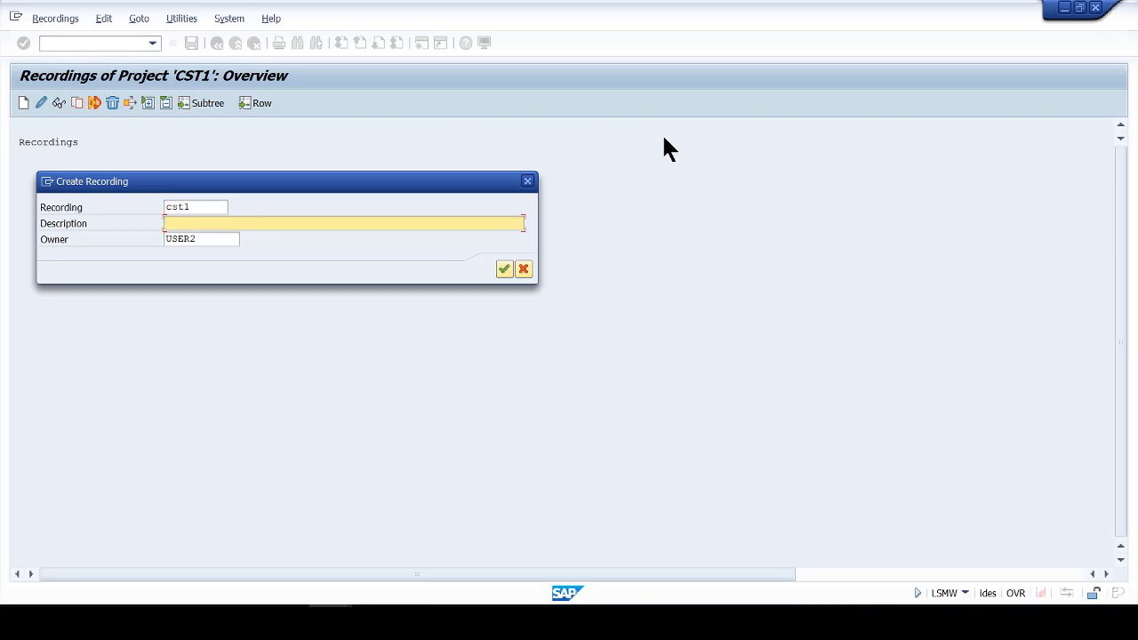
text(cost center recording)
key(Return)
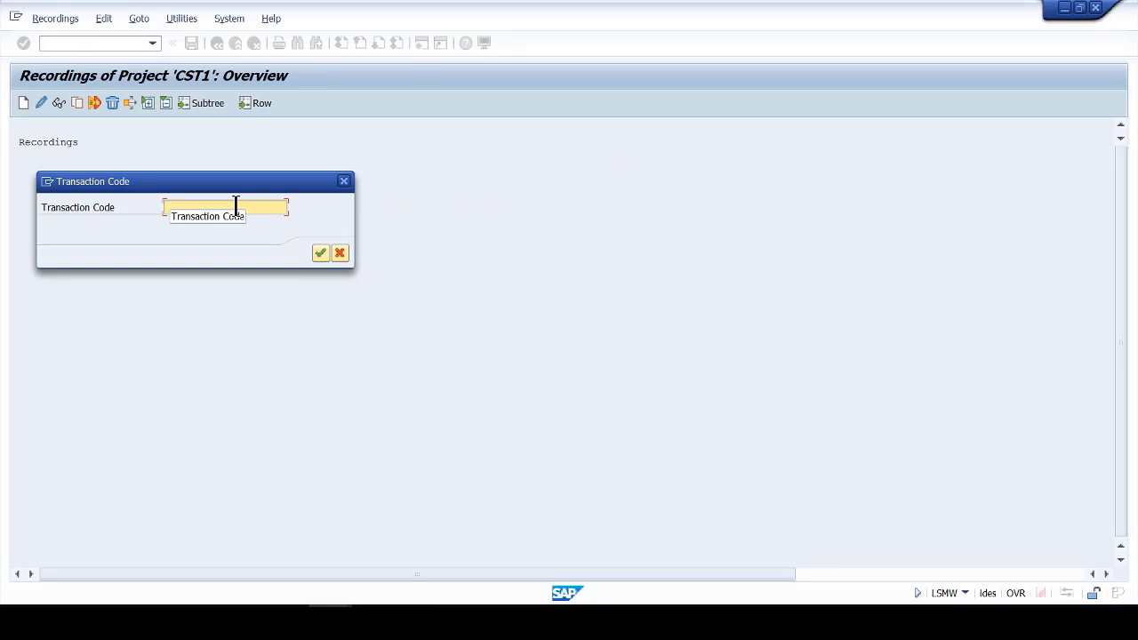
text(KS01)
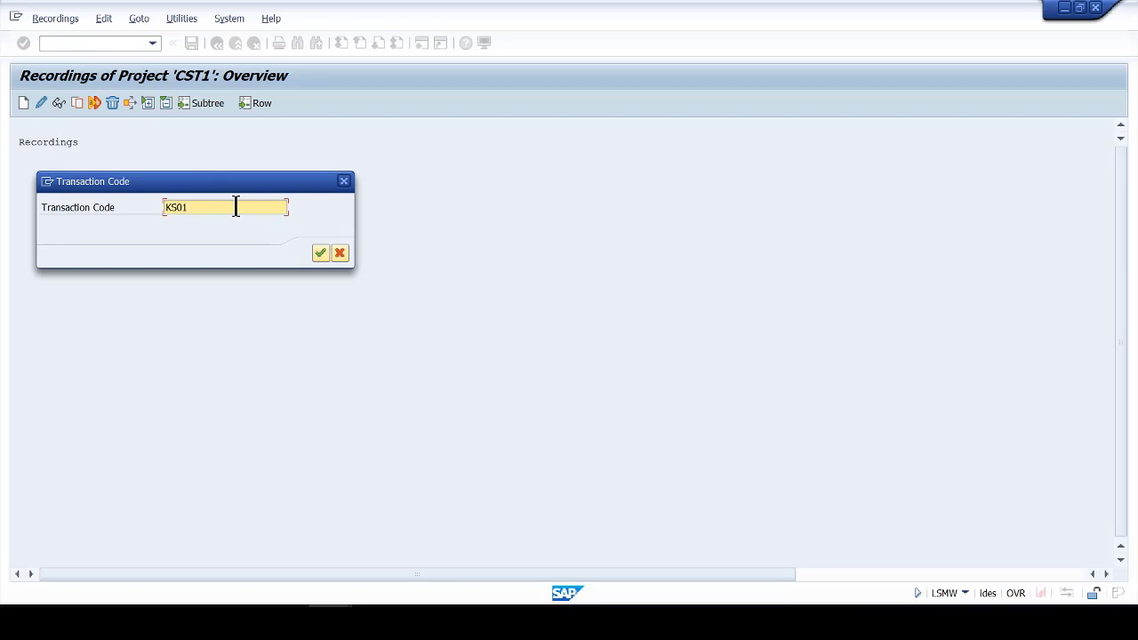
click(320, 254)
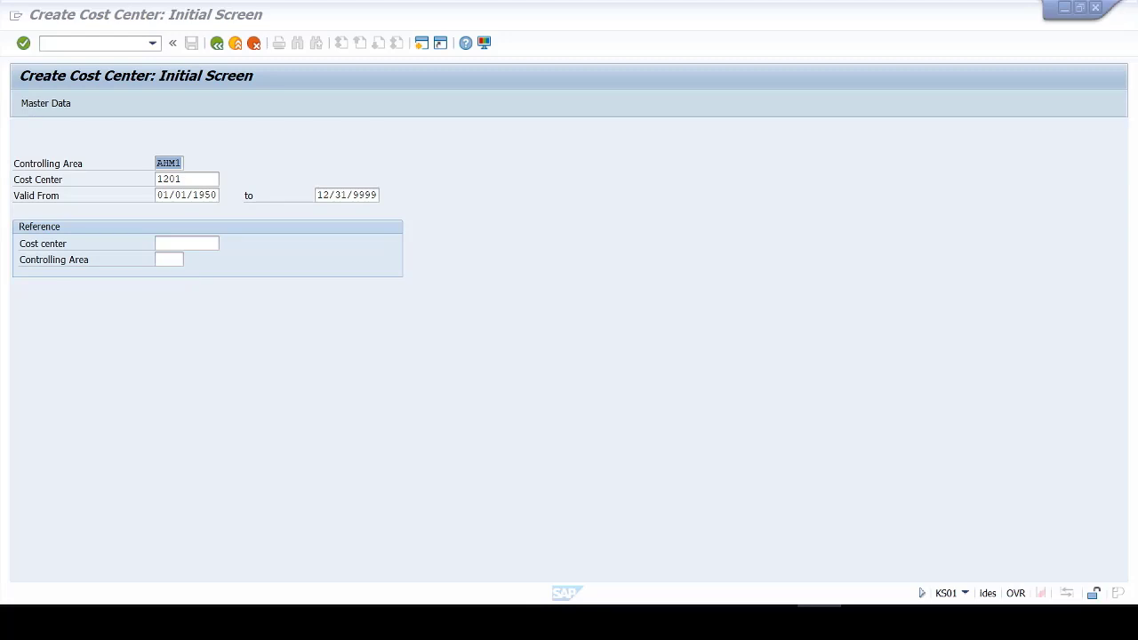
Enter controlling area AHM1, cost center 1202, validity 01011950 to 12319999, and go to Master Data
click(172, 162)
text(AHM1)
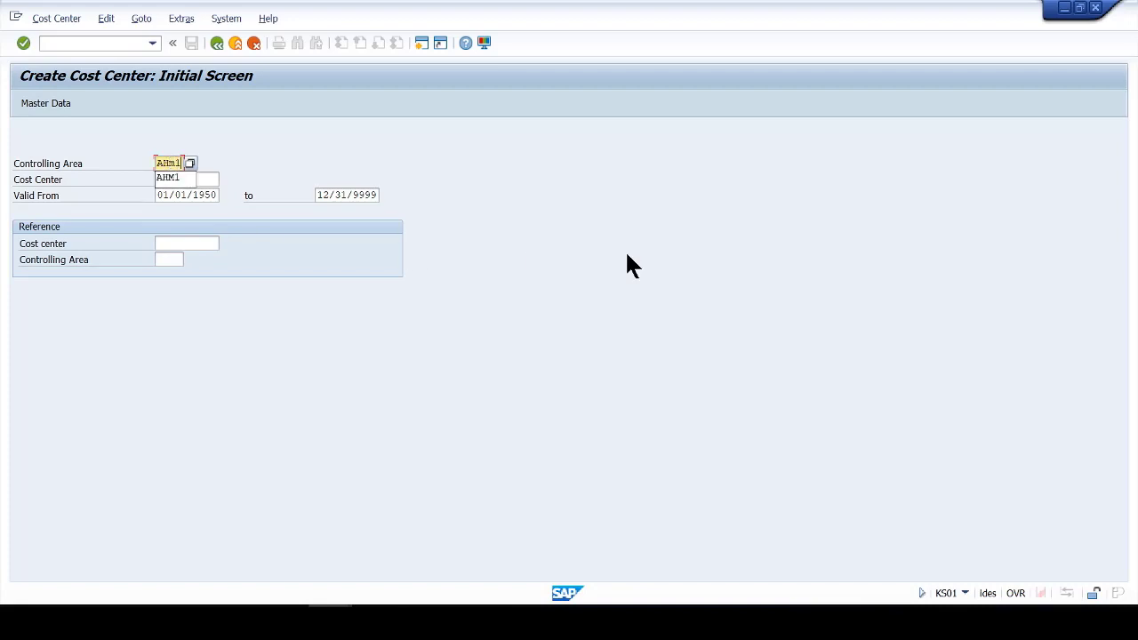
key(BackSpace)
key(BackSpace)
text(M1)
key(Tab)
text(1202)
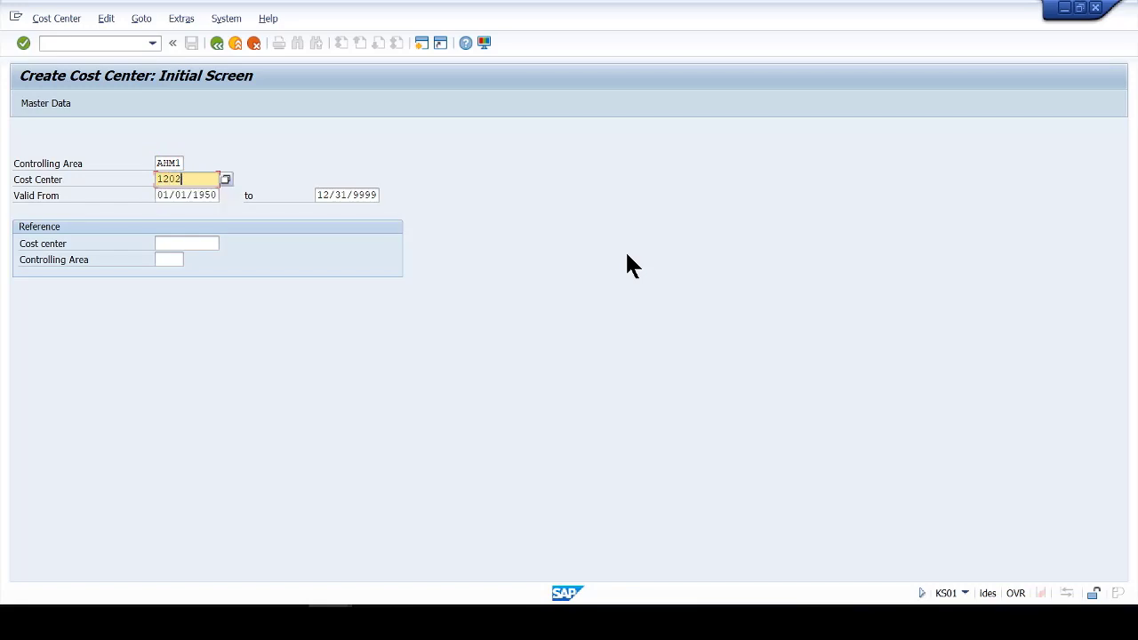
click(166, 195)
double_click(166, 194)
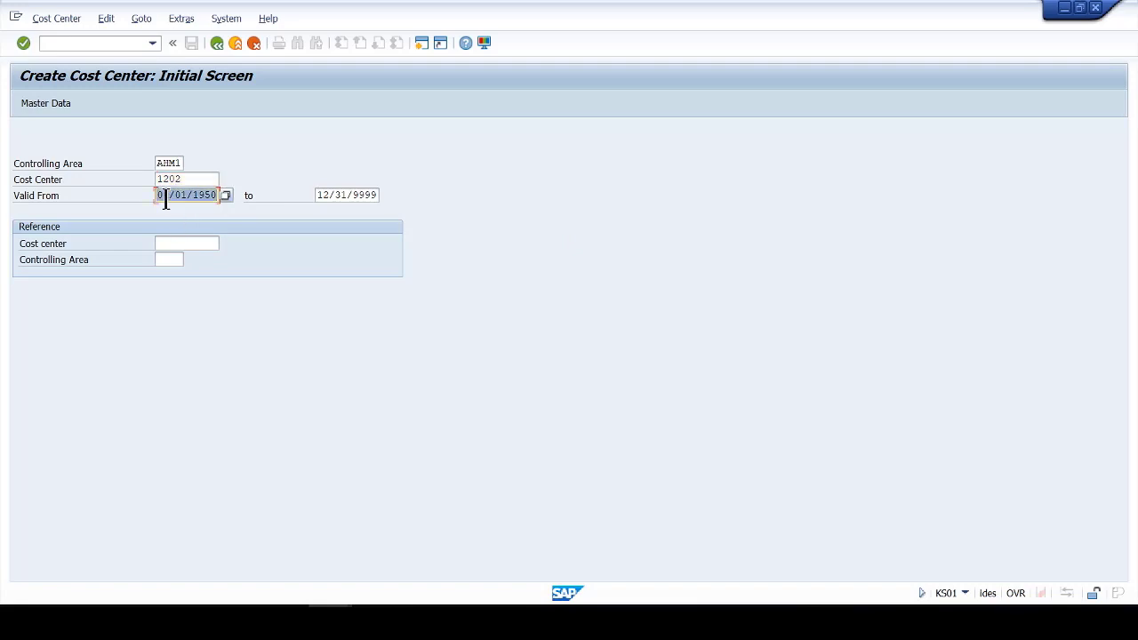
text(01)
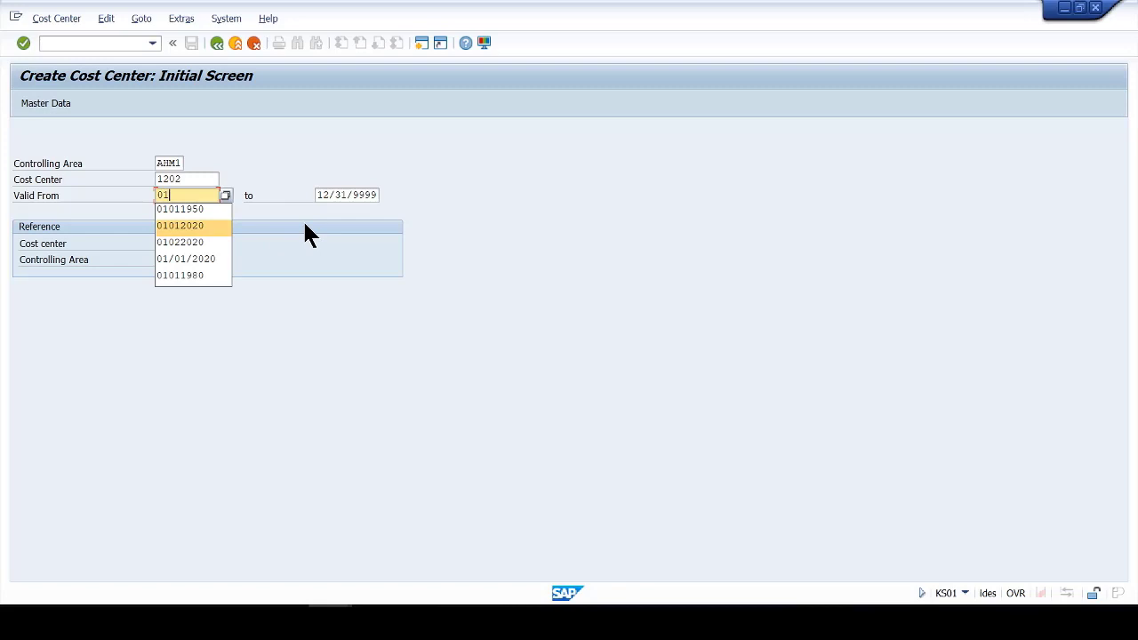
text(011950)
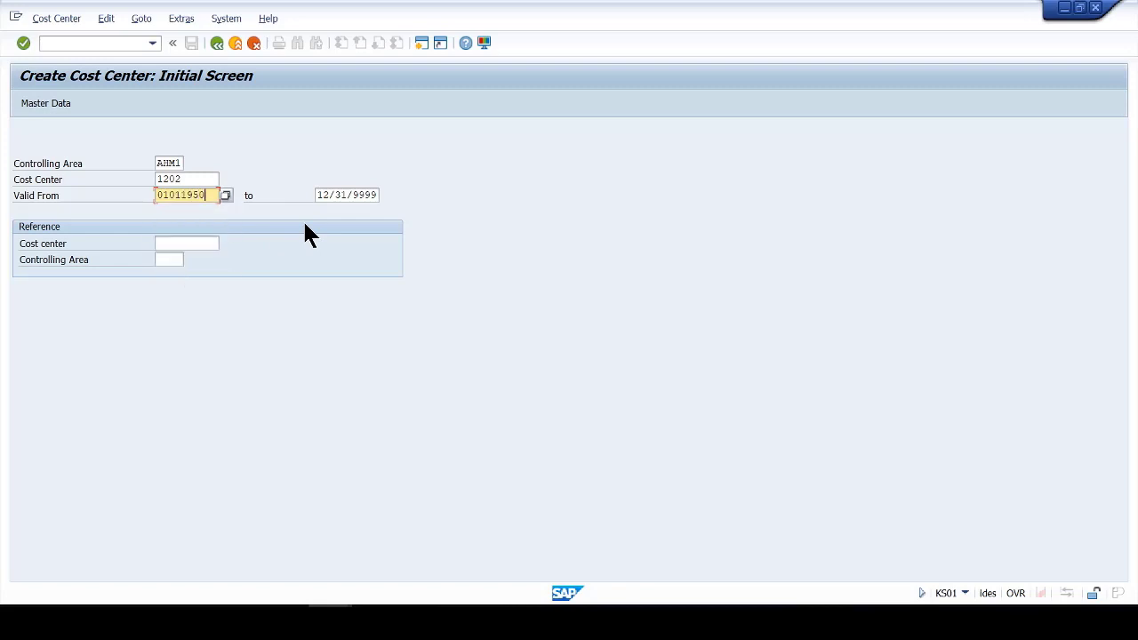
key(Tab)
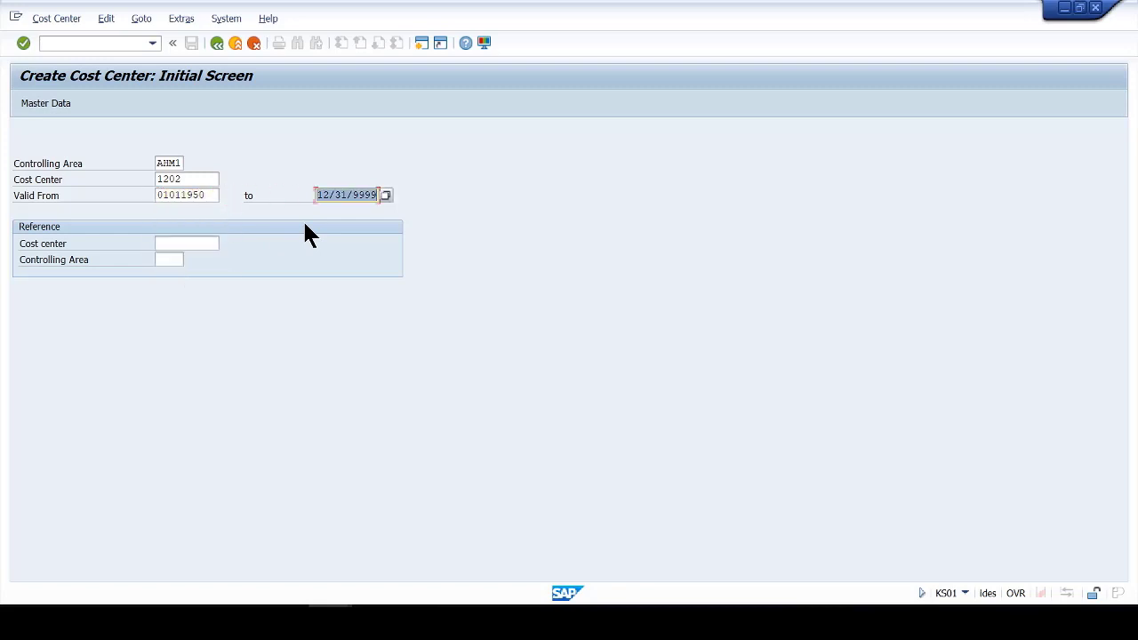
text(123199)
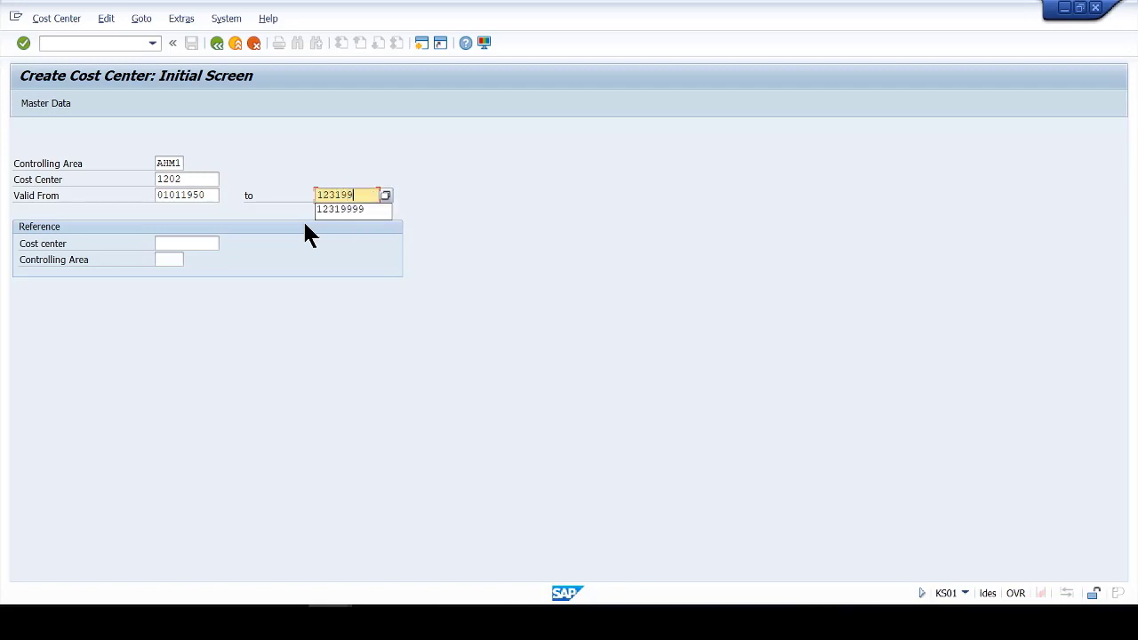
text(99)
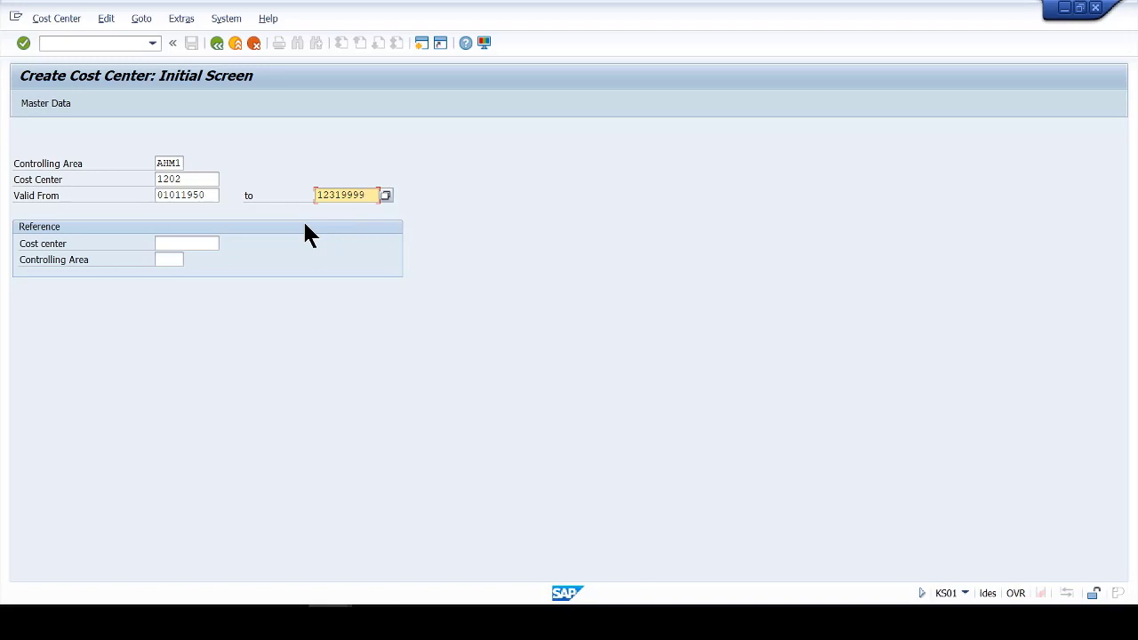
click(59, 105)
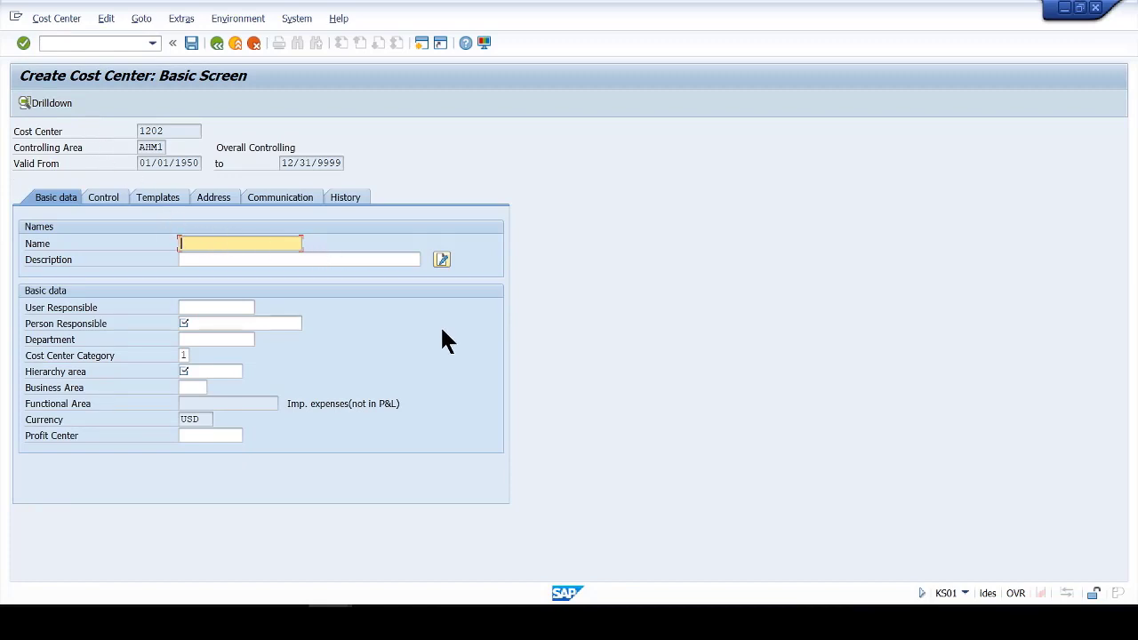
Enter name 'Cost Center1' and fill in the cost center description
text(Cost Center1)
key(Tab)
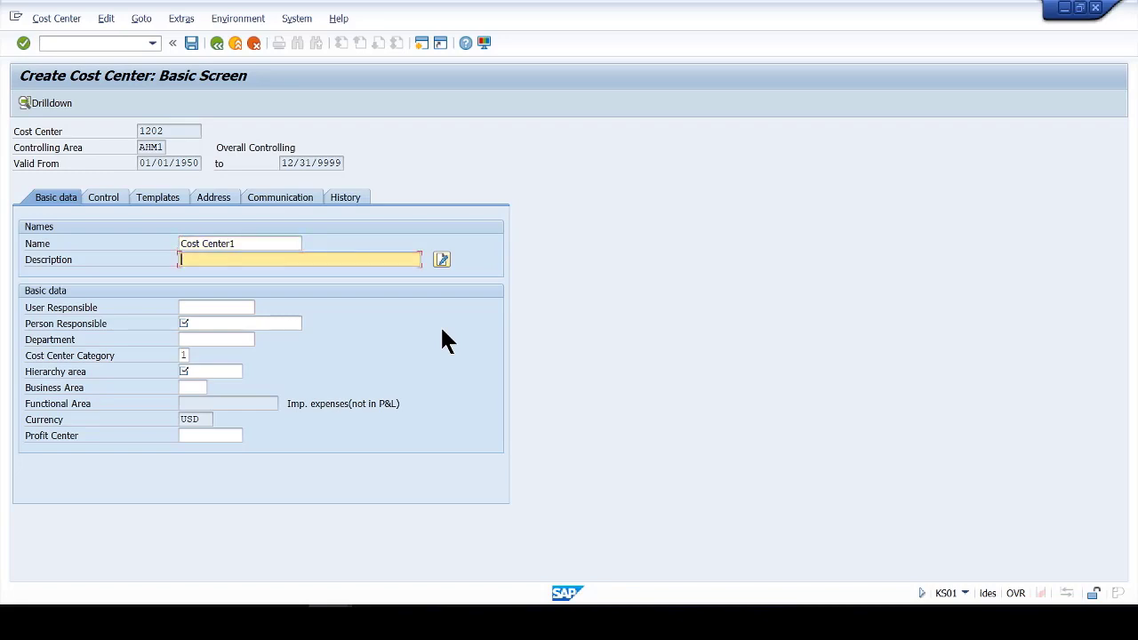
text(Cpsy)
key(Insert)
key(Insert)
key(BackSpace)
key(BackSpace)
key(BackSpace)
text(ost Center2)
Set the person responsible, department 'Finacne', category 1 and hierarchy area AHM1
click(227, 326)
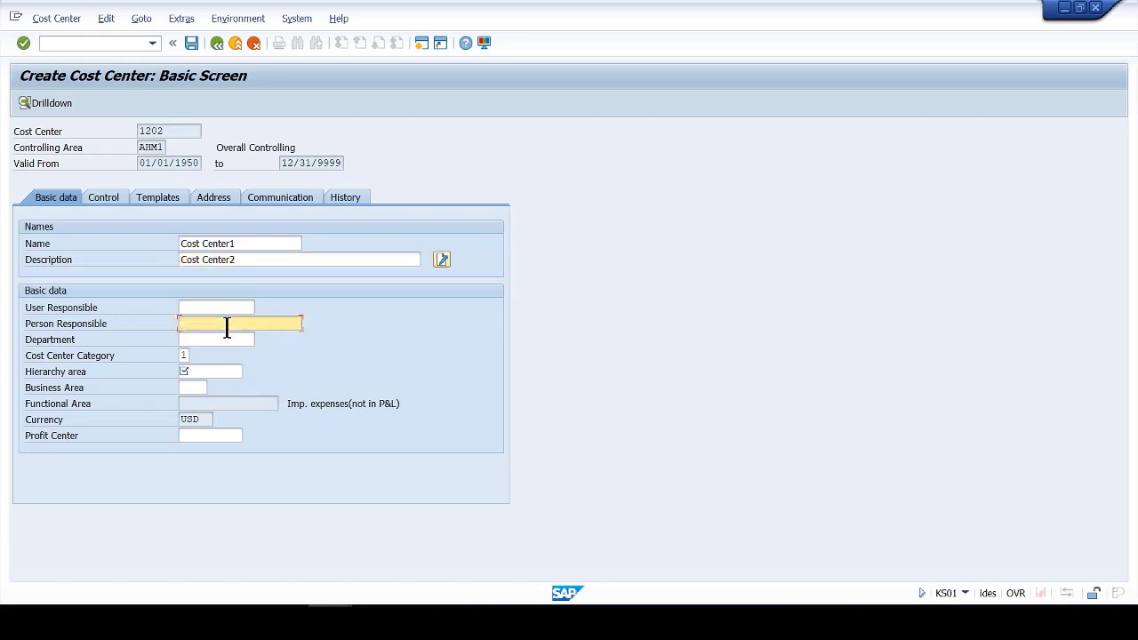
text(Ah)
key(Down)
key(Return)
key(Tab)
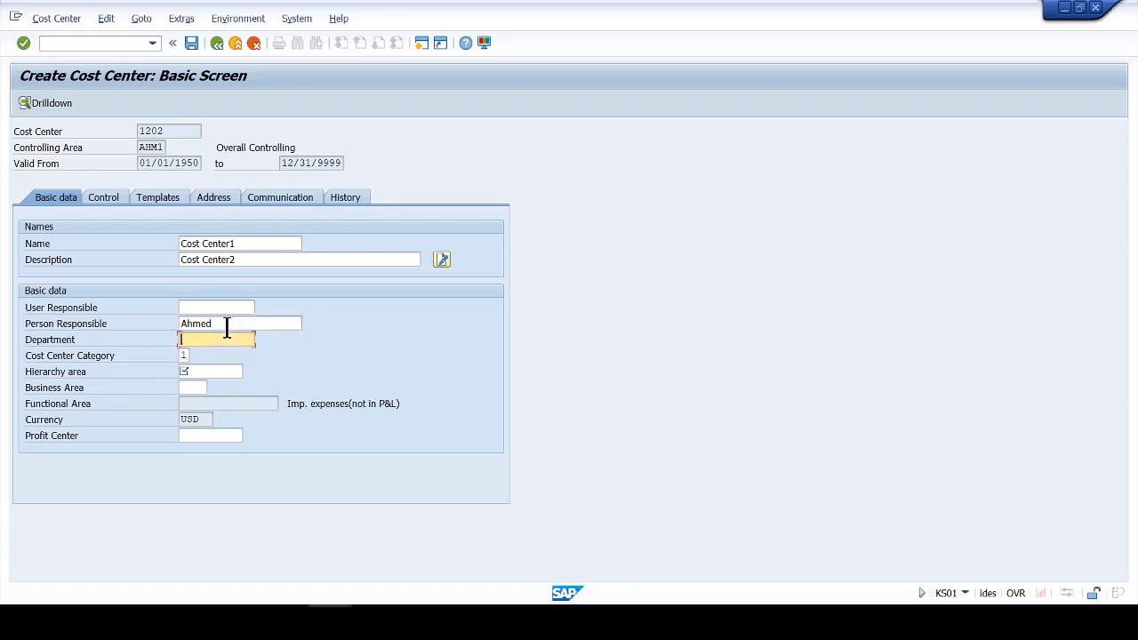
text(Finacne)
key(Tab)
text(1)
key(Tab)
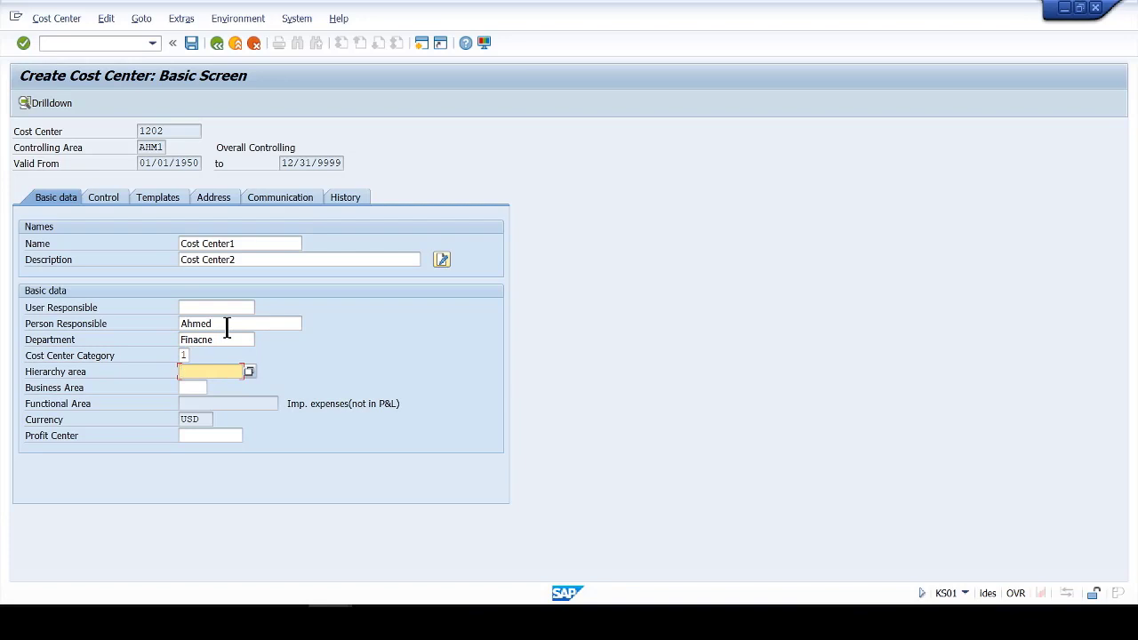
key(shift+Tab)
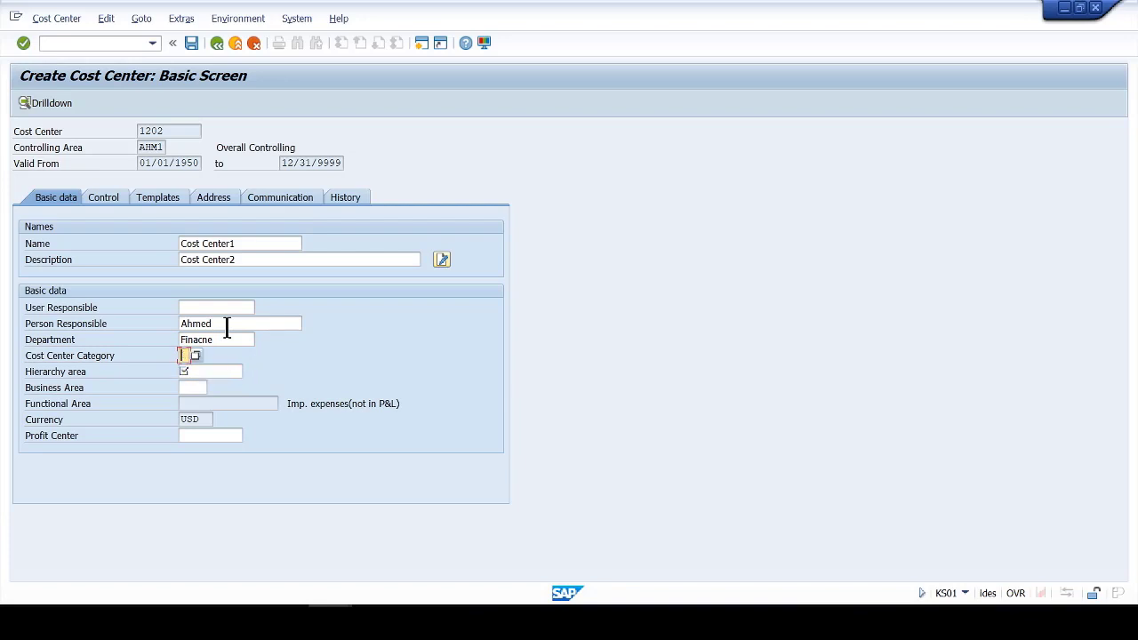
key(Tab)
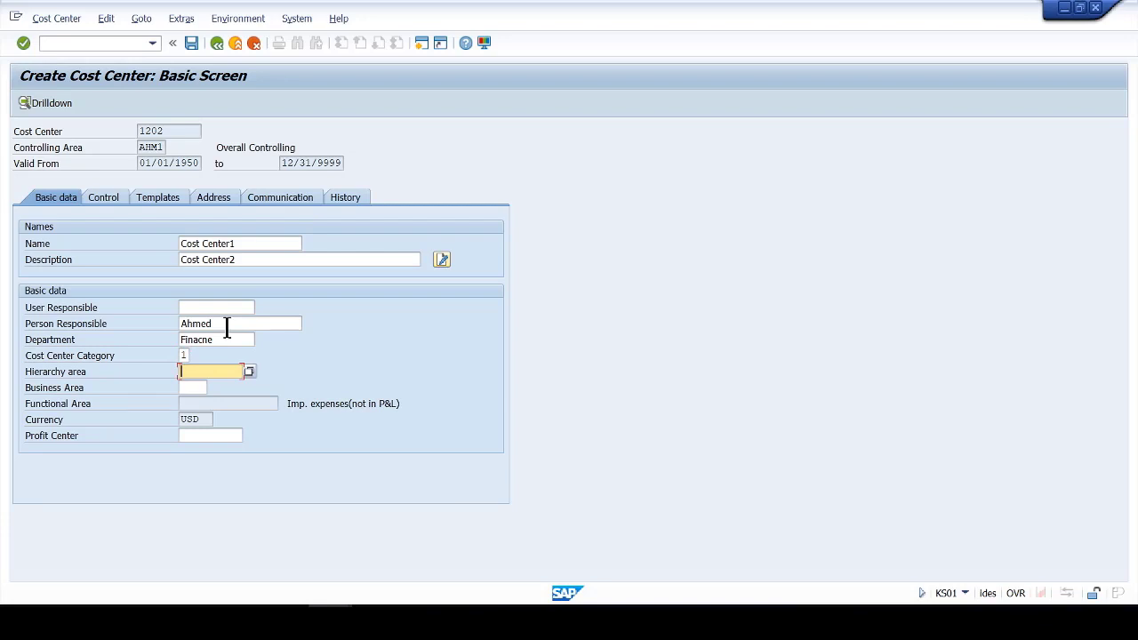
text(AHM1)
Enter profit center 7500 and save the cost center, ending the recording
click(220, 434)
text(7500)
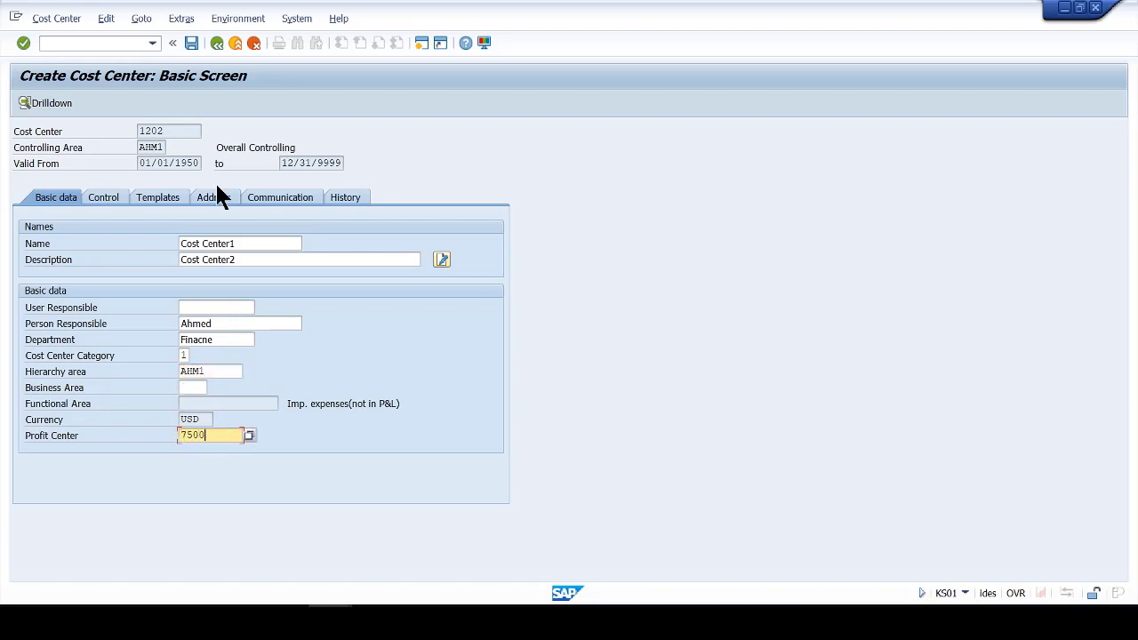
click(192, 43)
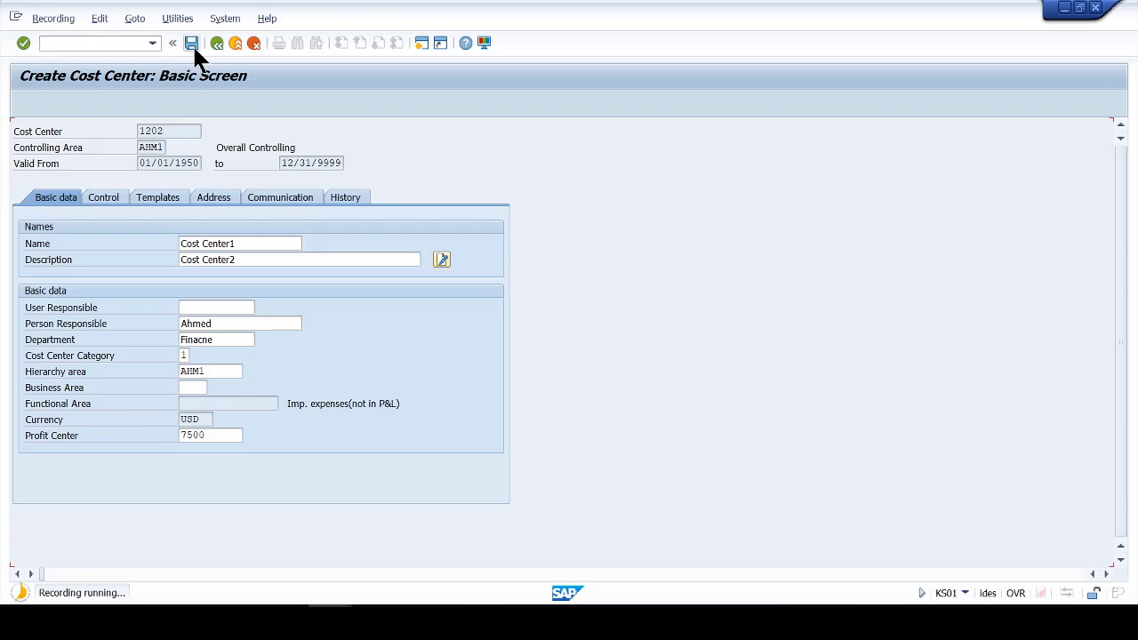